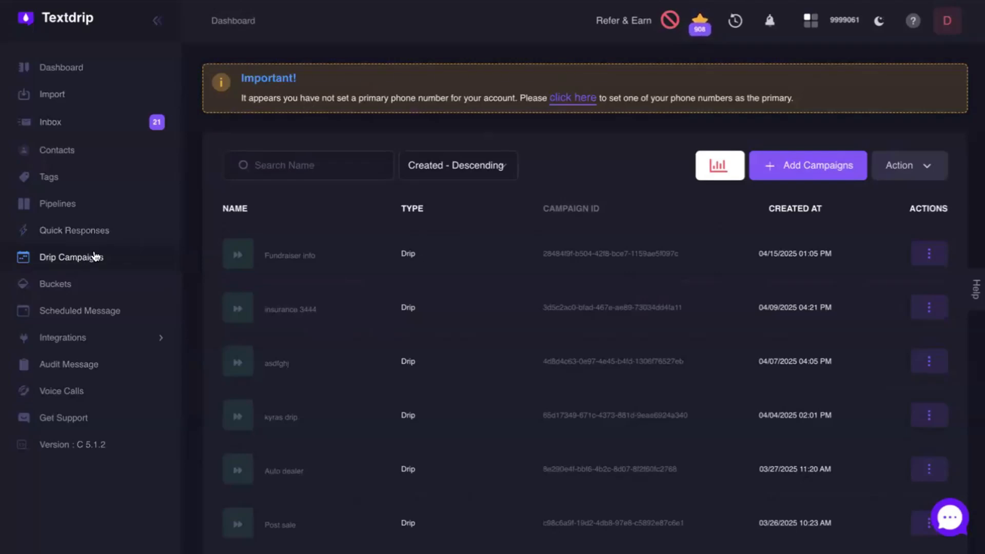
- Create a campaign named "Tana 1" with the Reminder Messages type
left_click(809, 165)
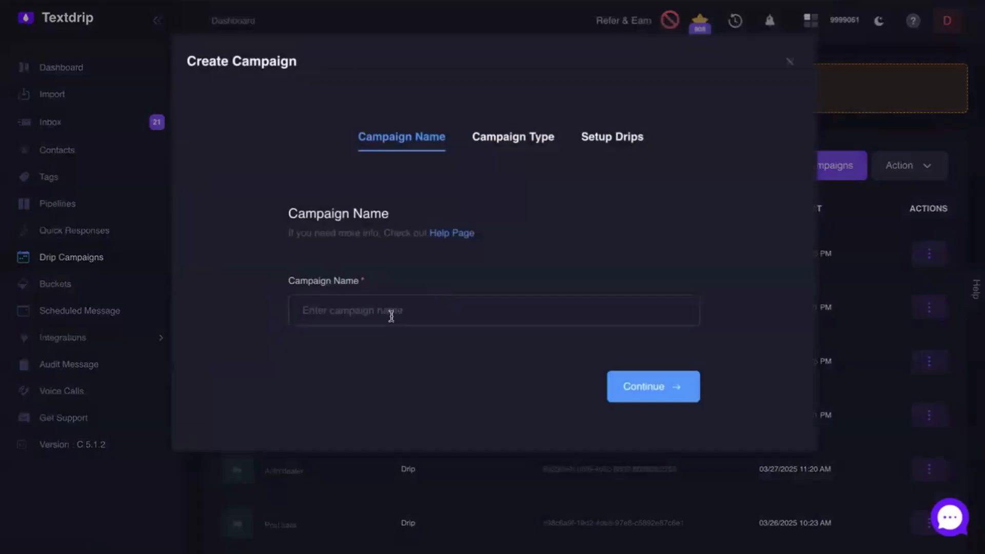
left_click(391, 316)
type("Tana 1")
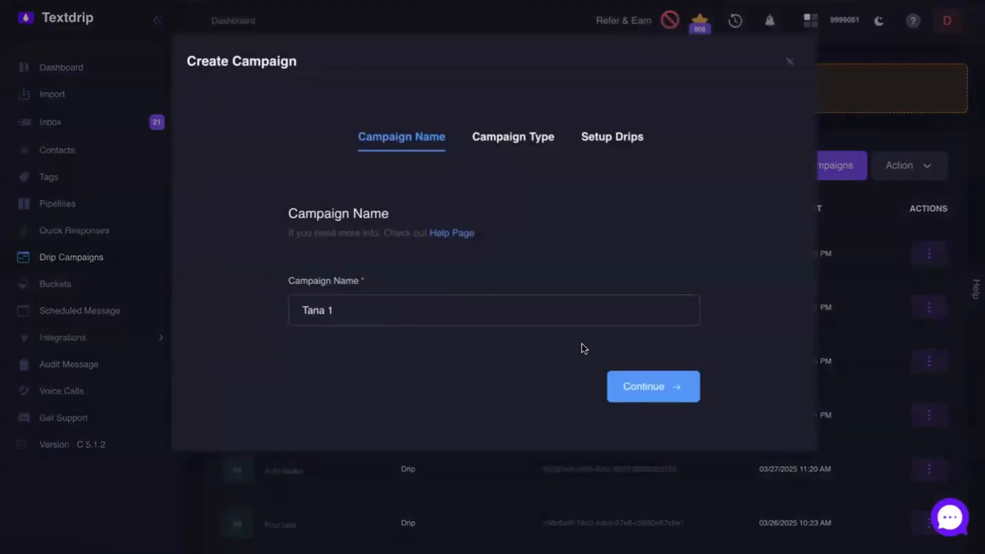
left_click(659, 386)
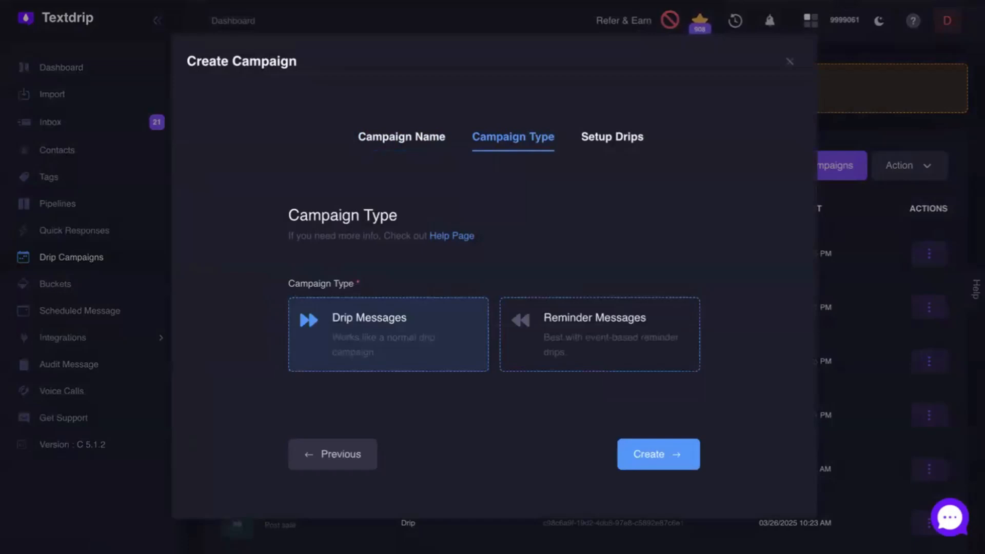
left_click(596, 318)
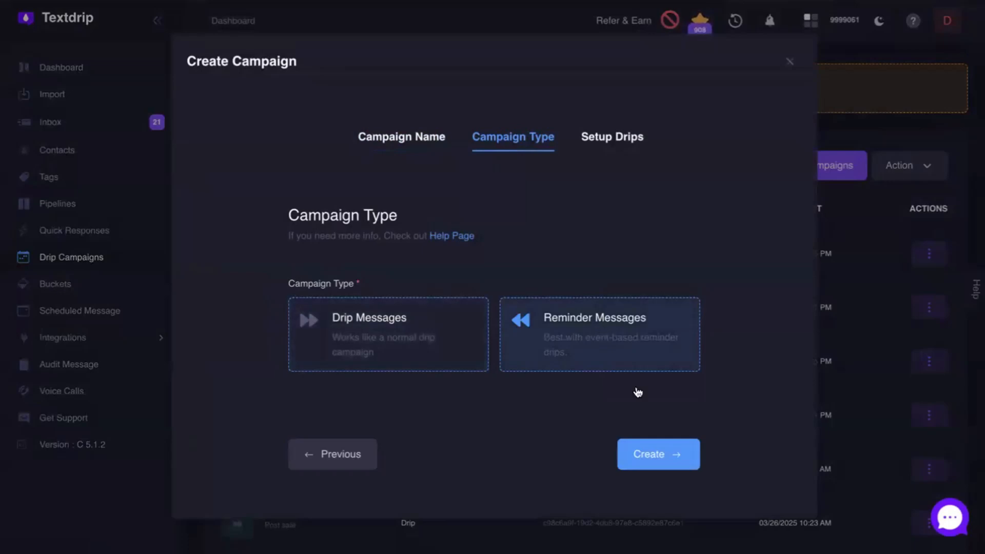
left_click(667, 454)
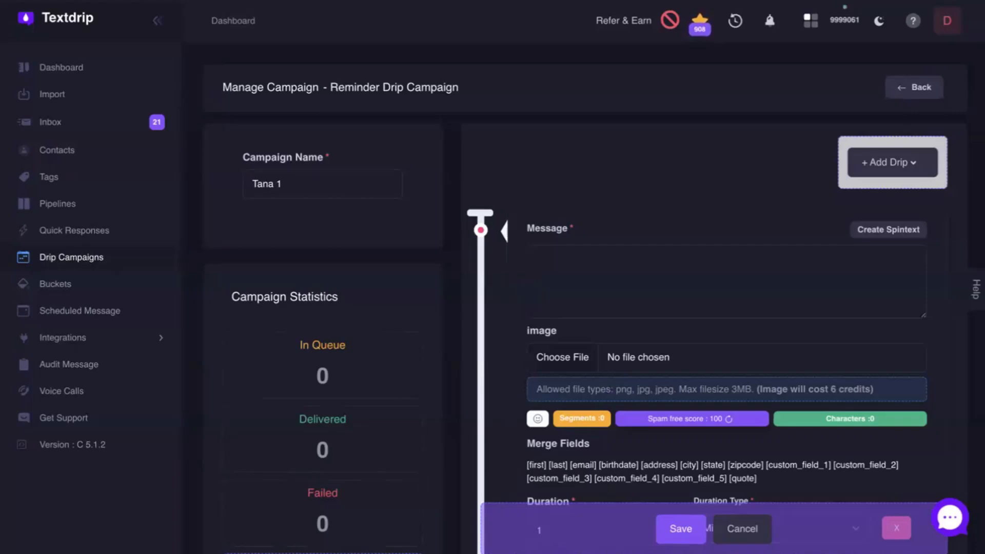
- Paste "It was really nice speaking with you looking forward to our appointment" as the first drip's message and set its duration type to Days
left_click(538, 260)
right_click(539, 261)
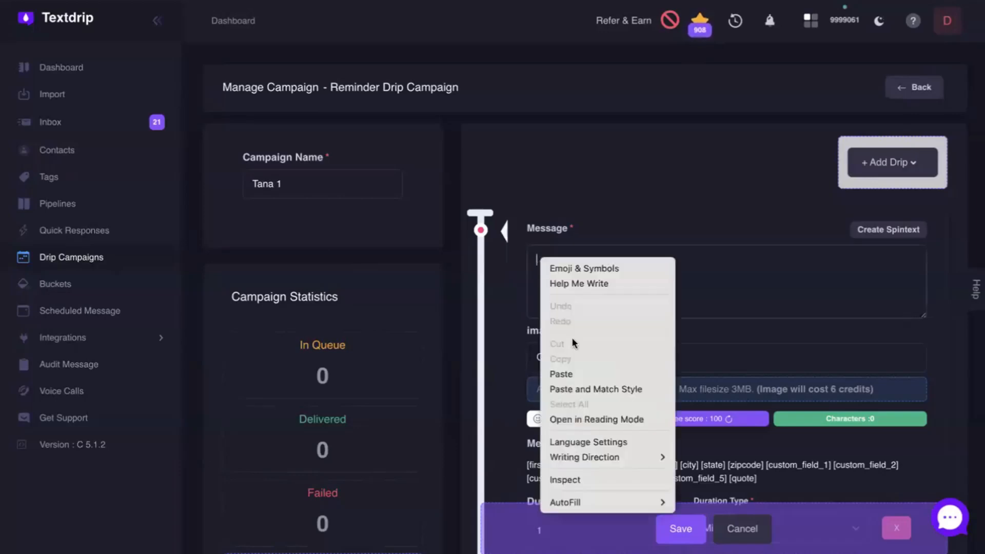
left_click(576, 372)
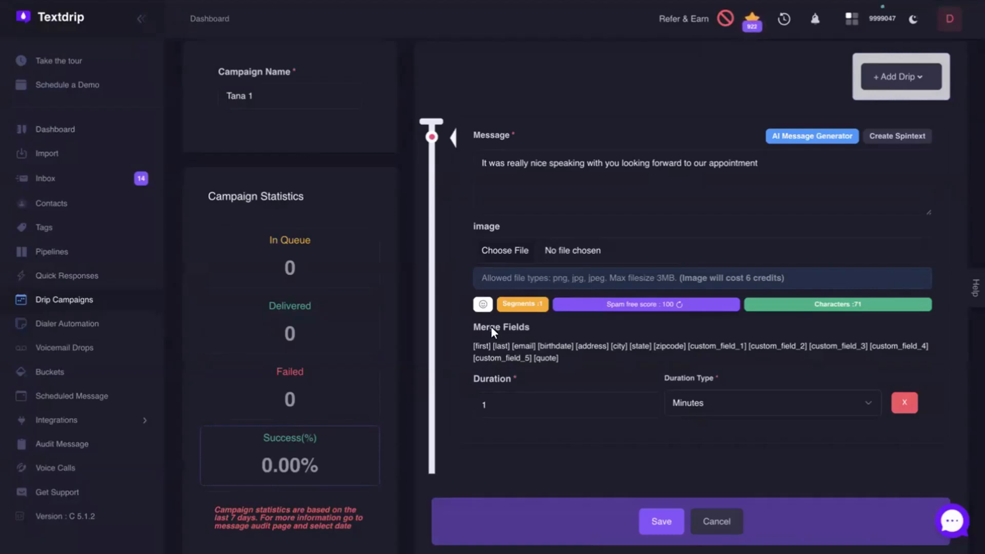
left_click(734, 406)
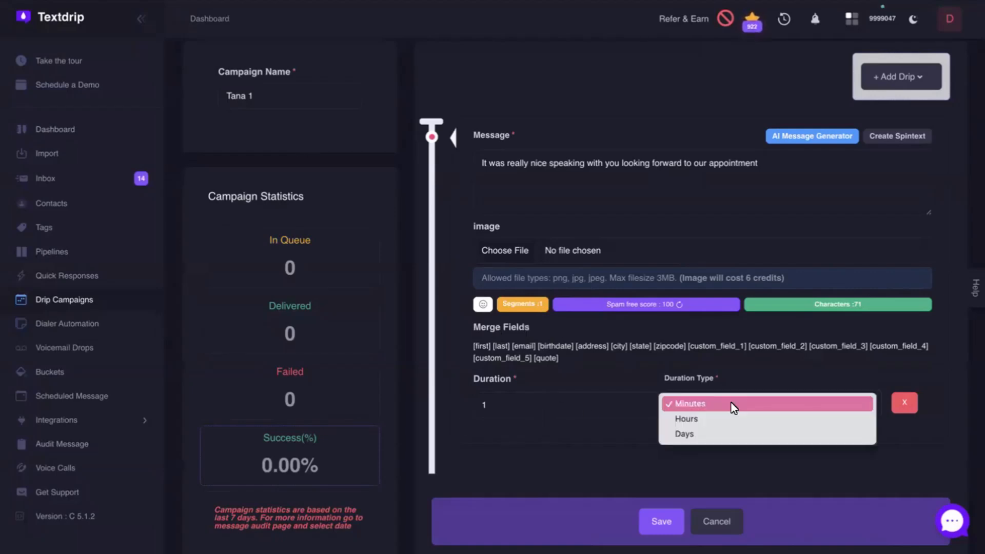
left_click(727, 433)
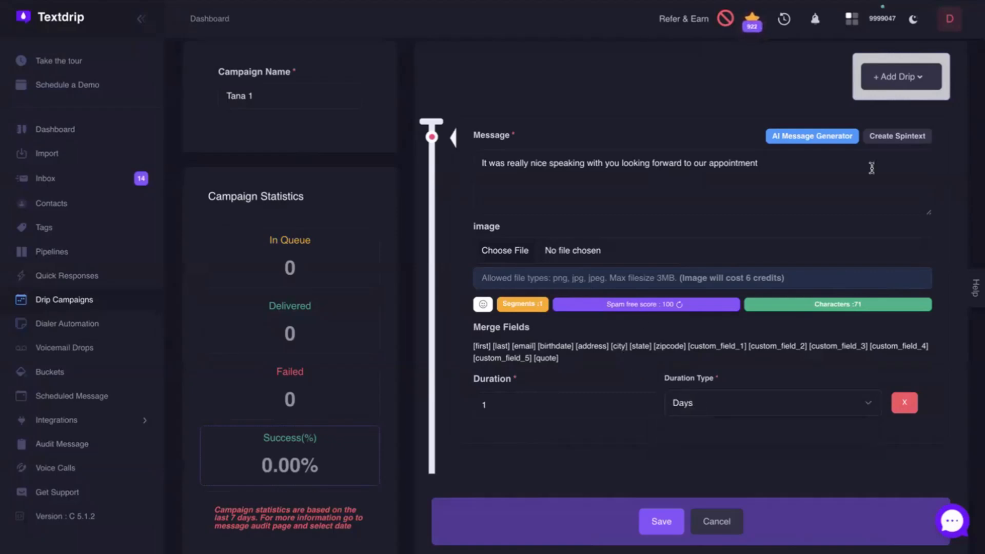
- Add a second SMS drip and paste "It was really nice speaking with you looking forward to our appointment" as its message
left_click(887, 77)
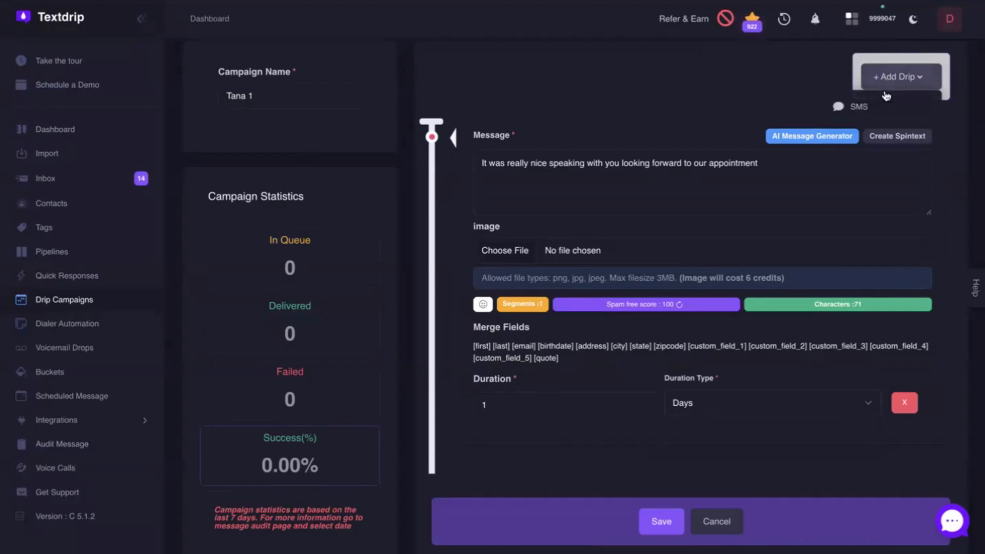
left_click(862, 106)
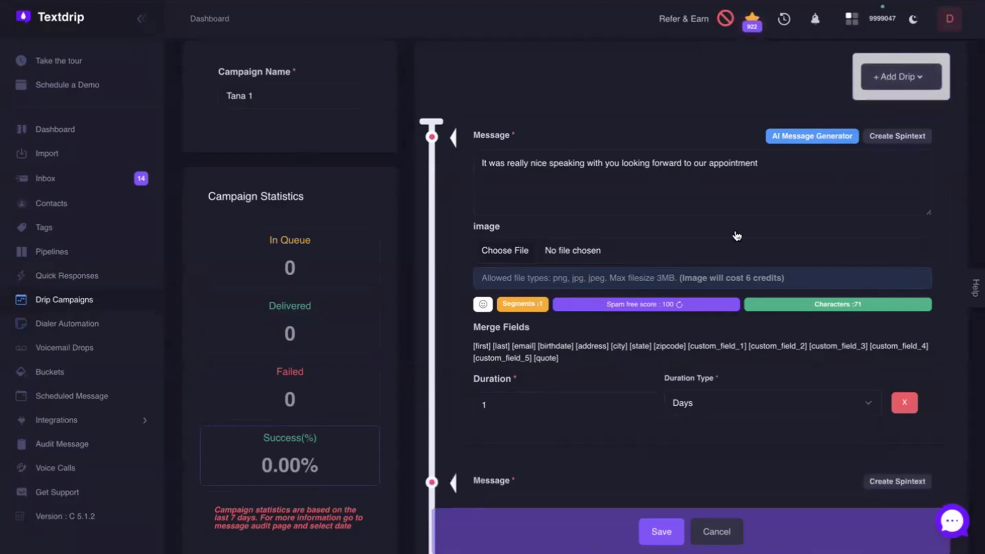
scroll(737, 235, "down", 4)
left_click(502, 311)
right_click(502, 311)
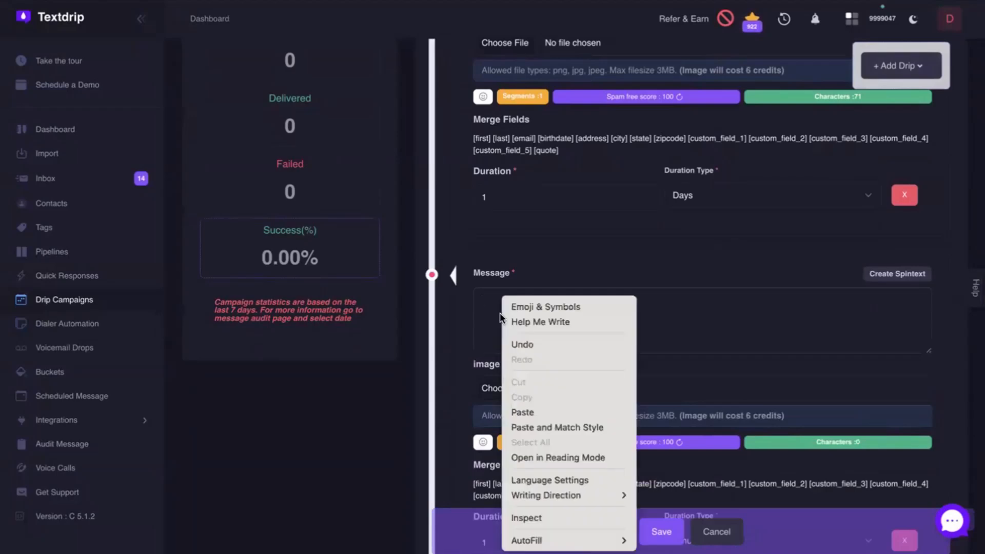
left_click(536, 412)
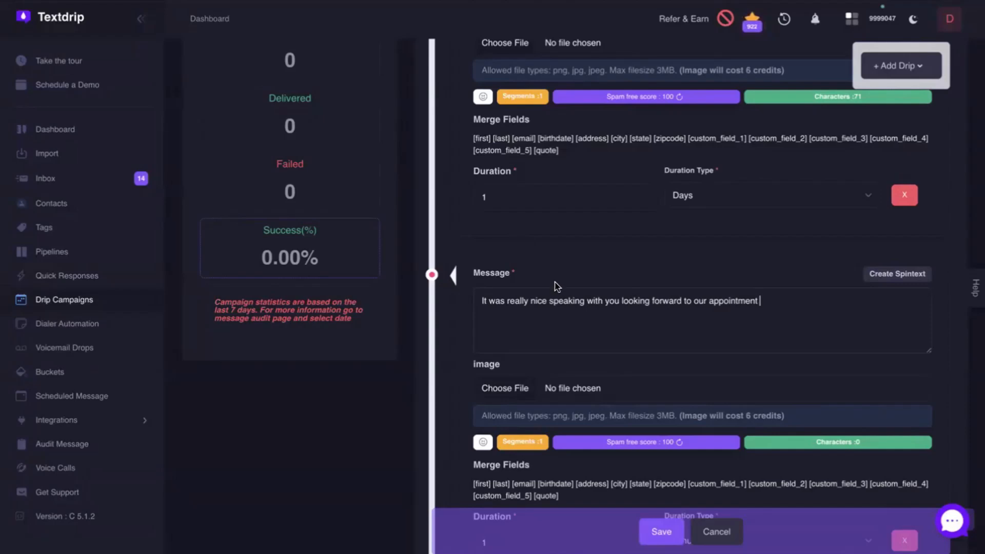
- Set the second drip's duration to 5 Days, save the campaign and return to the drip campaigns list
scroll(556, 285, "down", 4)
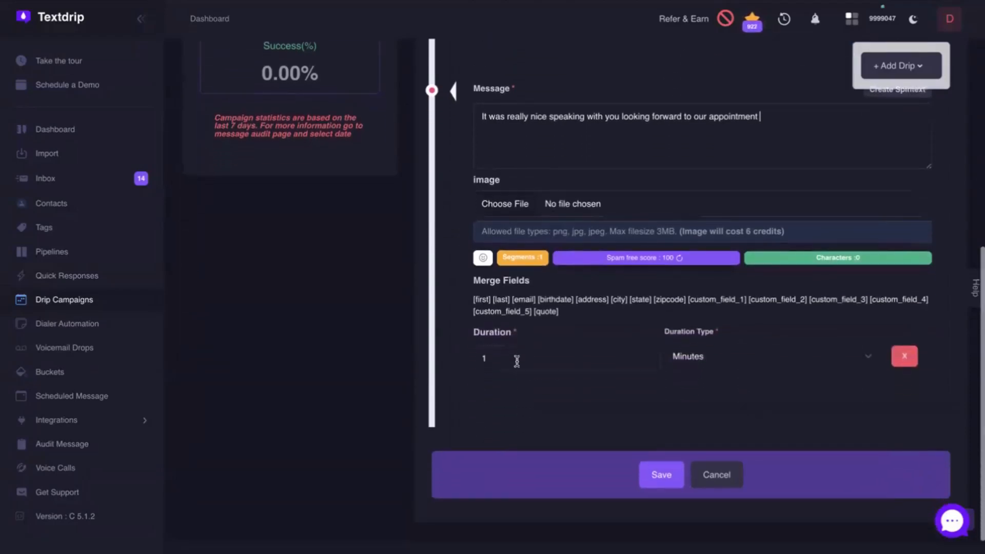
left_click(516, 361)
key("BackSpace")
type("5")
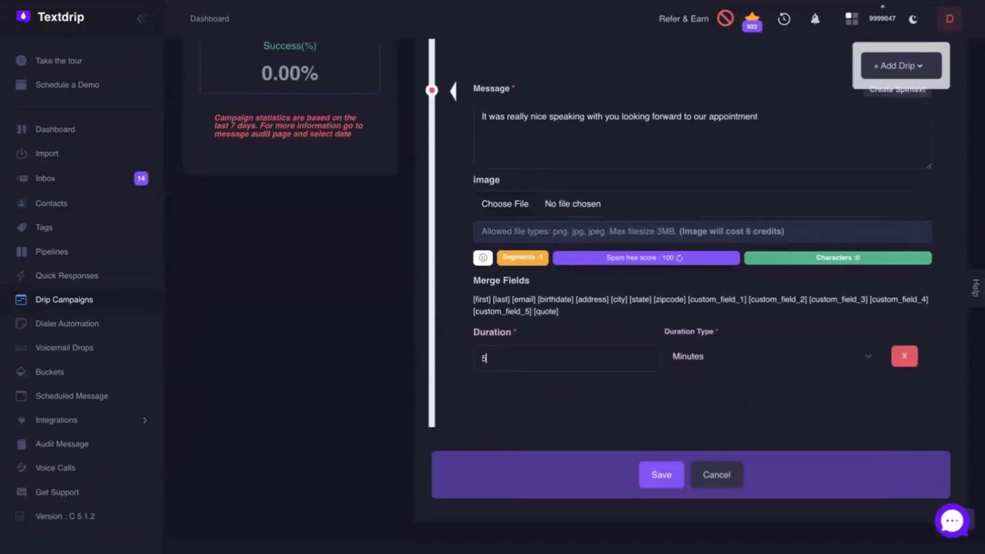
left_click(741, 359)
left_click(703, 470)
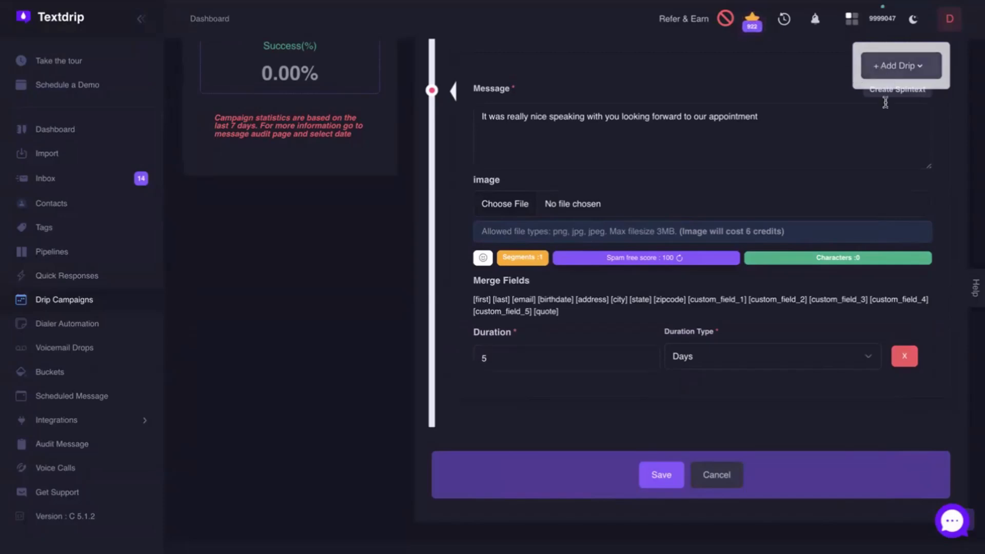
left_click(661, 474)
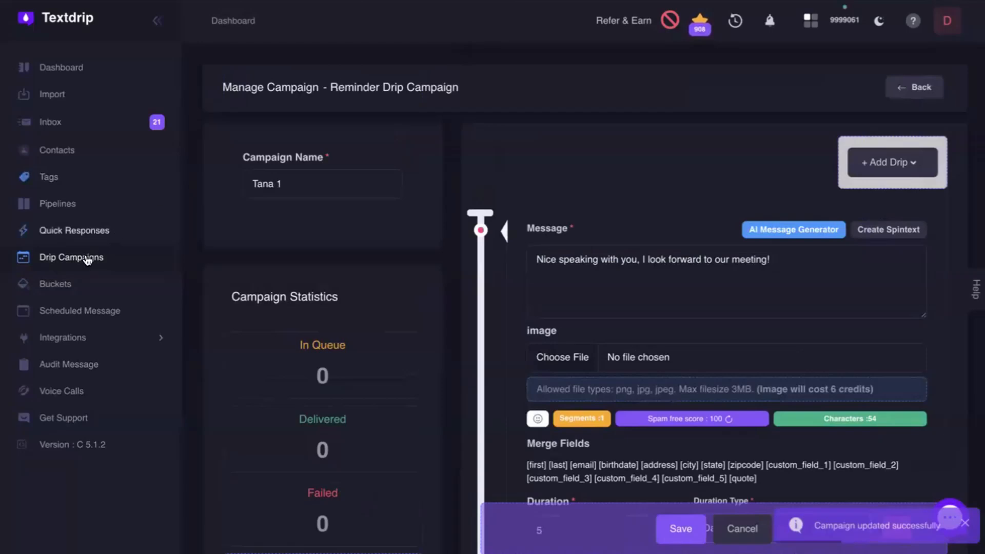
left_click(88, 261)
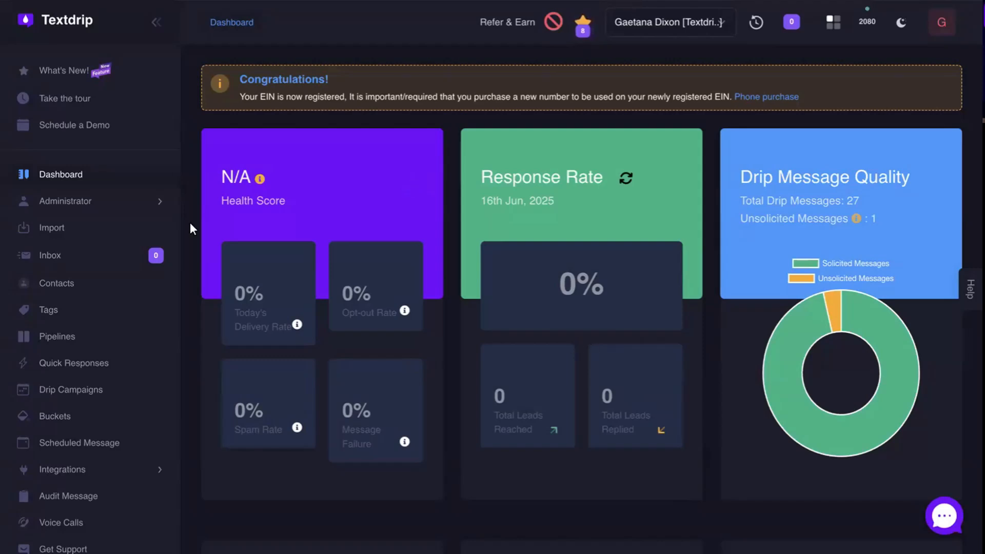
- Try scheduling a drip from an inbox conversation for 06/19/2025 11:26 AM with the Interested reminder drip, and close the form without saving
left_click(56, 256)
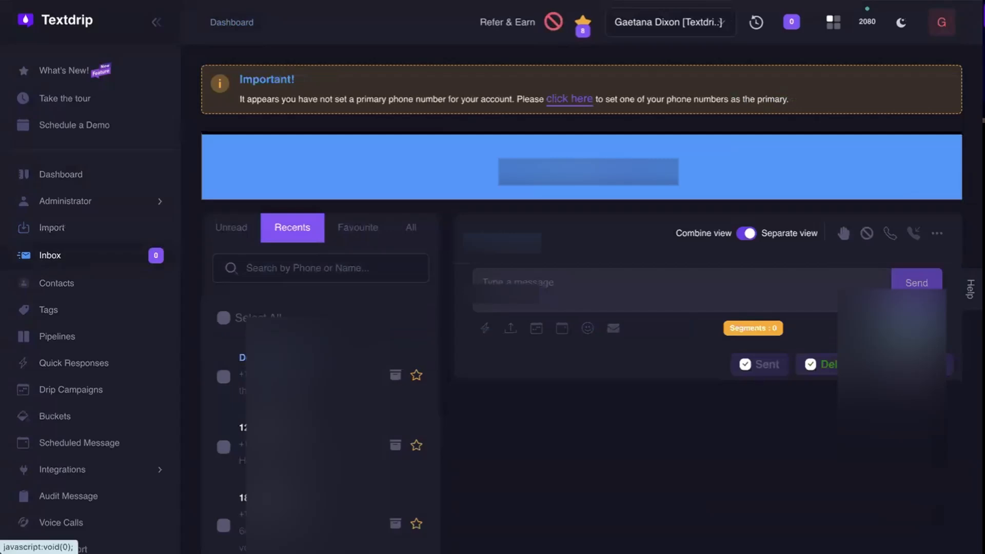
scroll(587, 341, "down", 5)
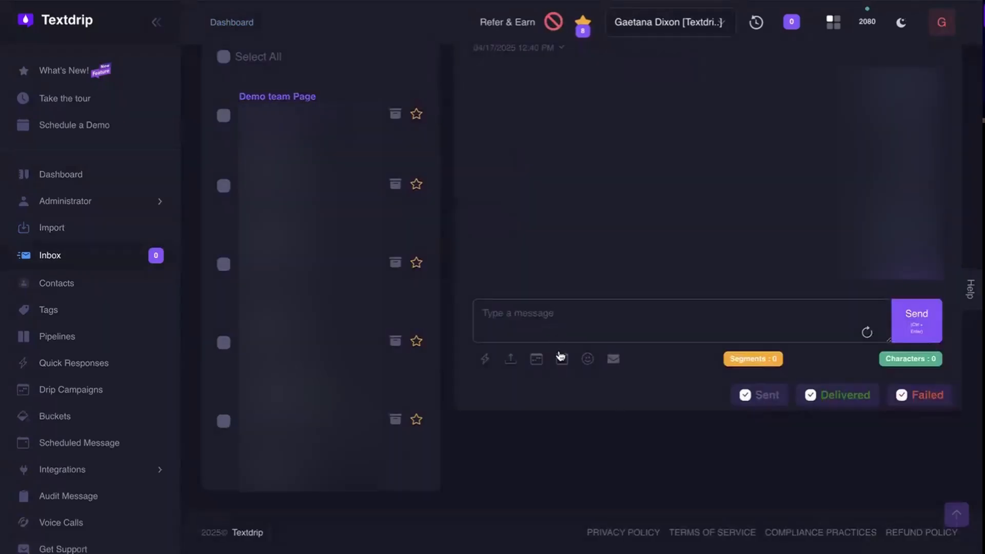
left_click(561, 358)
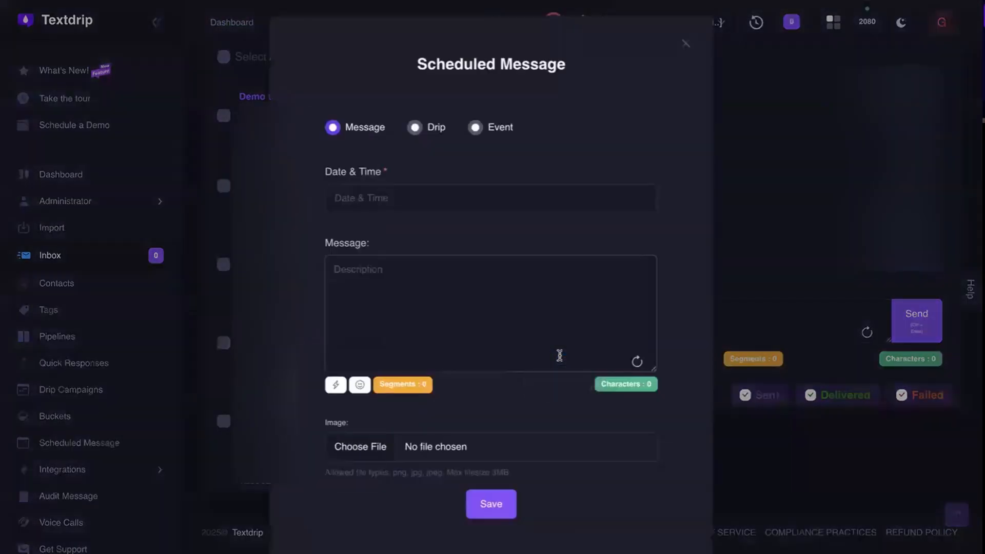
left_click(417, 128)
left_click(401, 267)
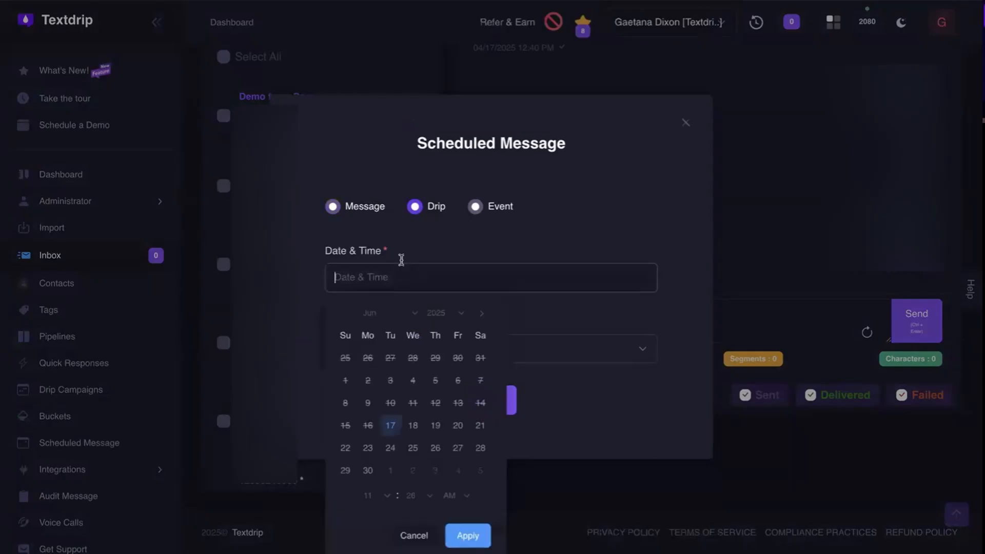
left_click(435, 425)
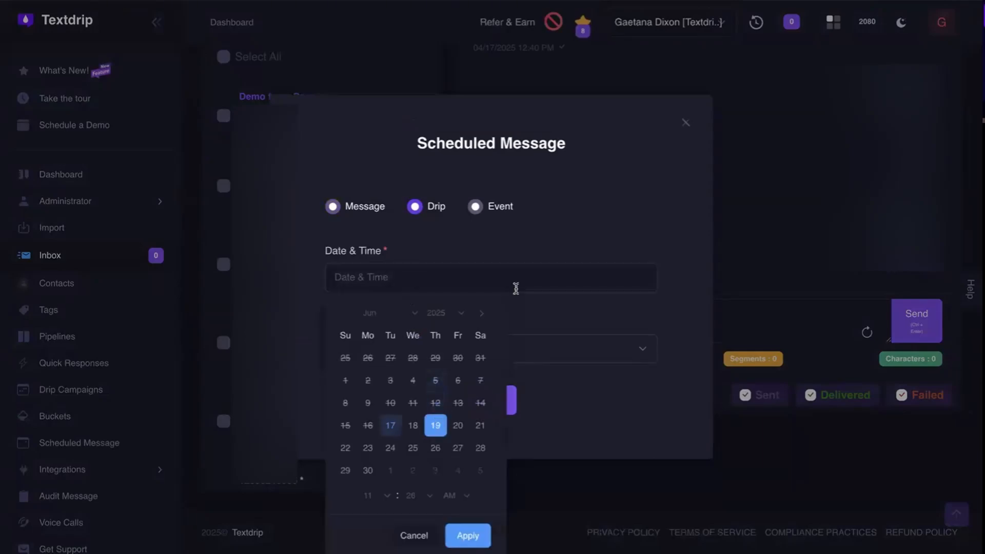
left_click(530, 315)
left_click(373, 359)
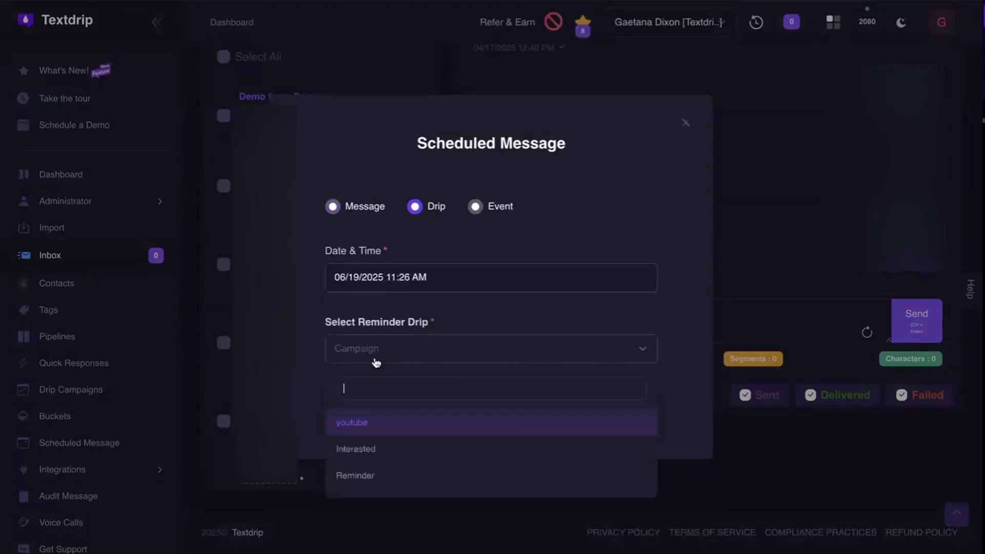
left_click(376, 449)
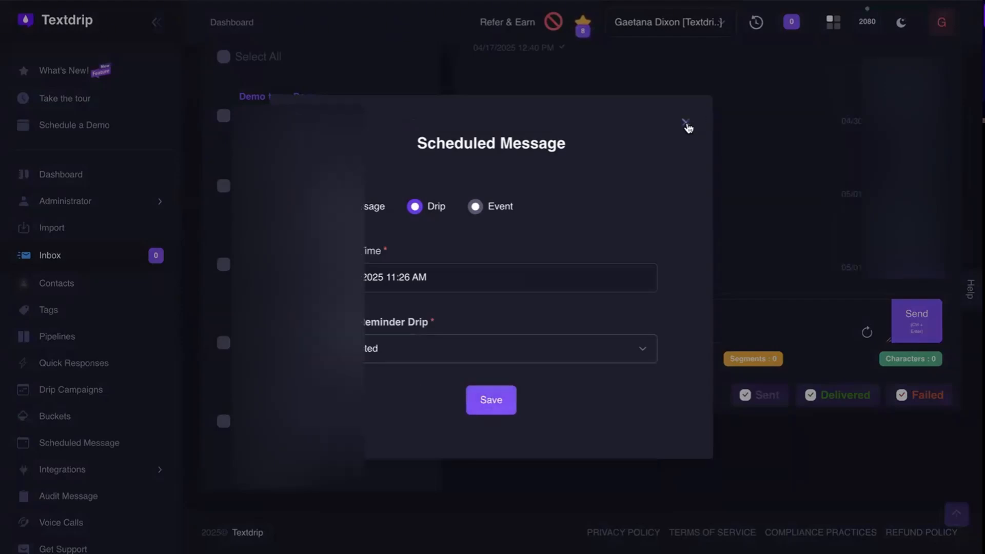
left_click(686, 124)
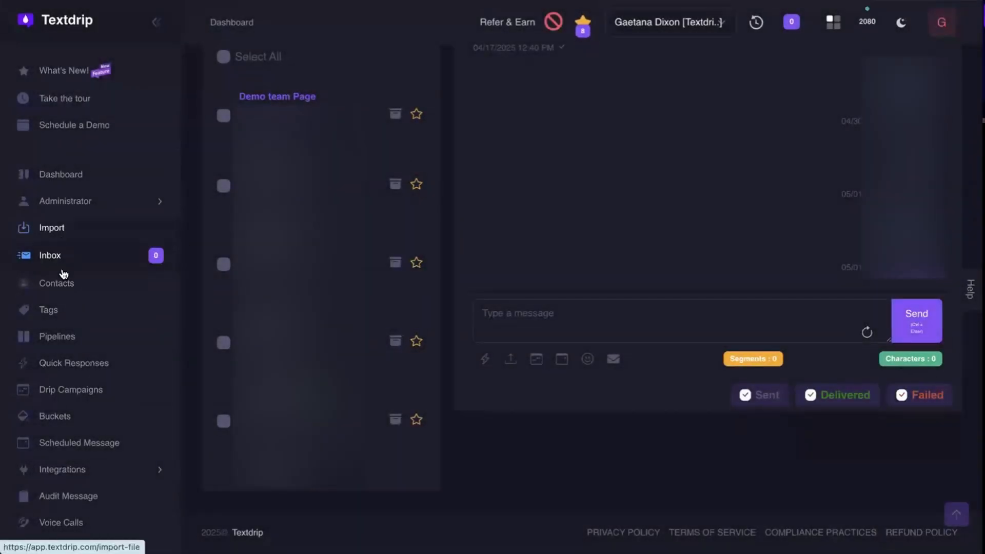
- View the messaging panel of the first contact in the contacts list, and close it
left_click(62, 286)
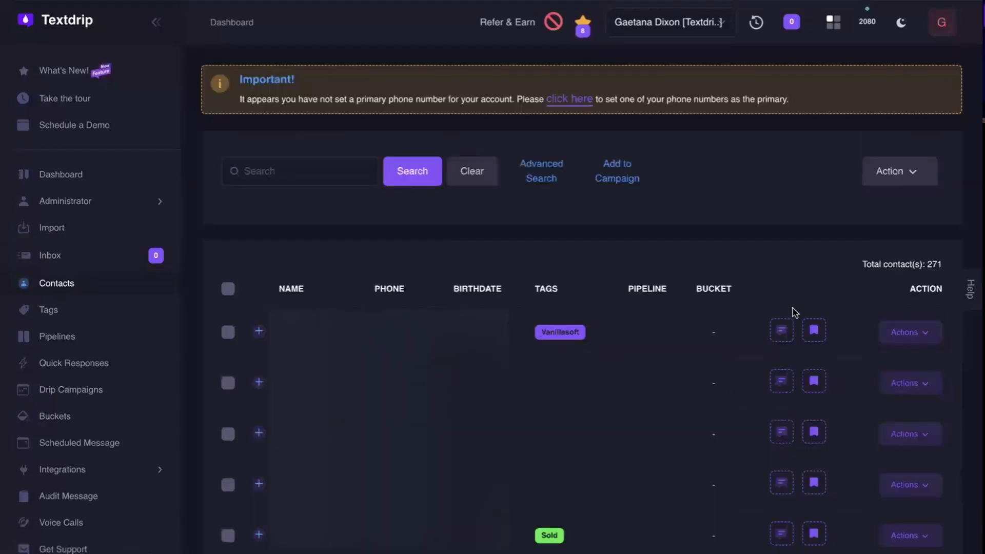
left_click(778, 331)
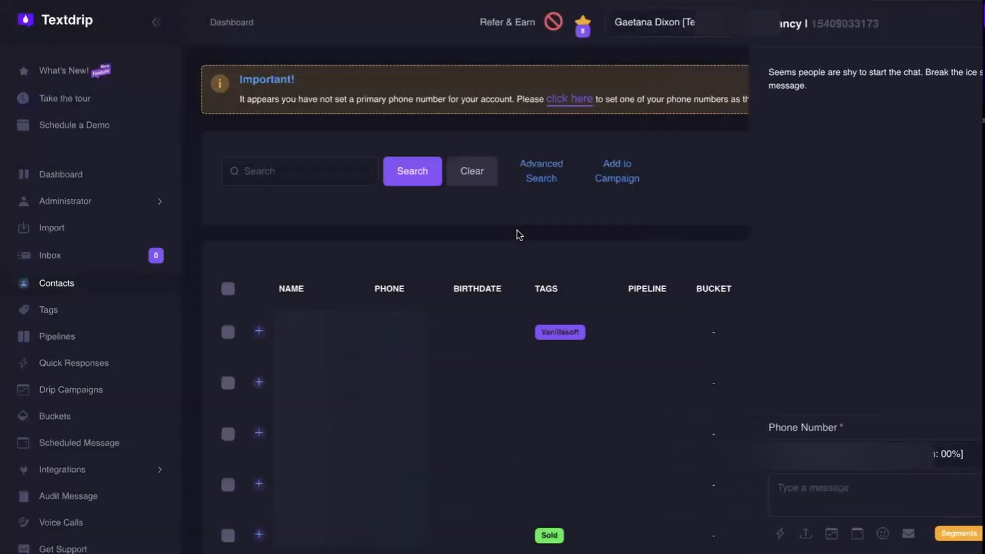
left_click(518, 233)
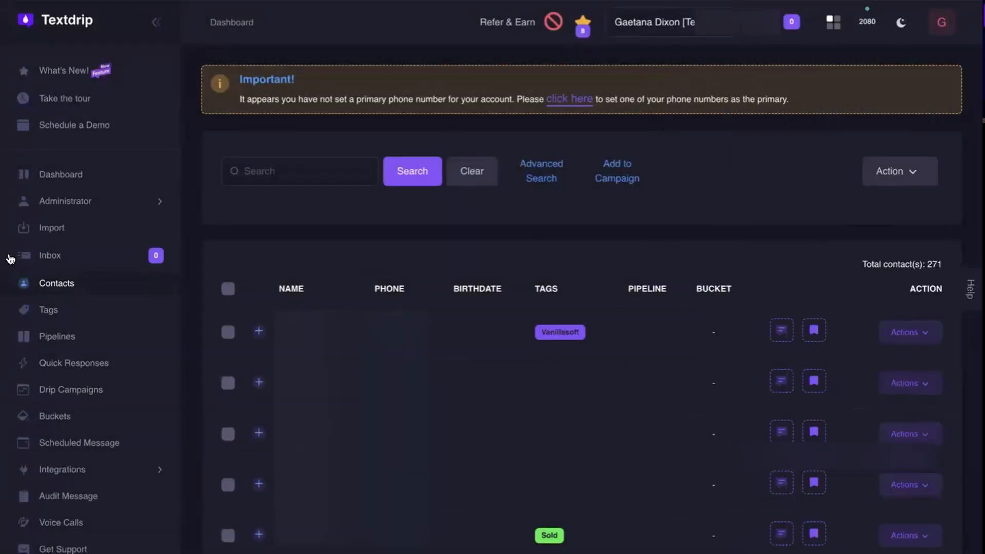
- Try adding a schedule from the scheduled messages calendar with Demo team Page as recipient and the Drip type, and cancel it
left_click(84, 449)
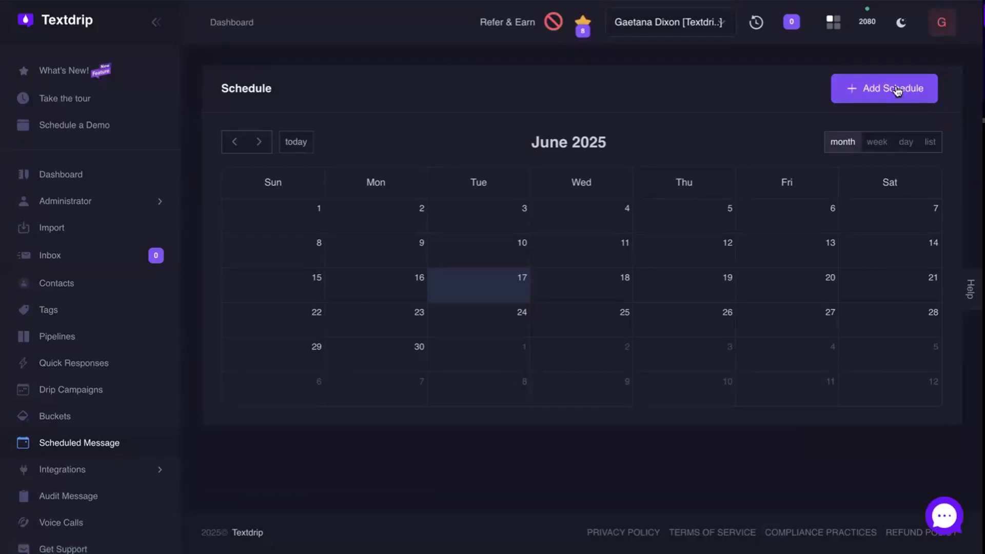
left_click(899, 92)
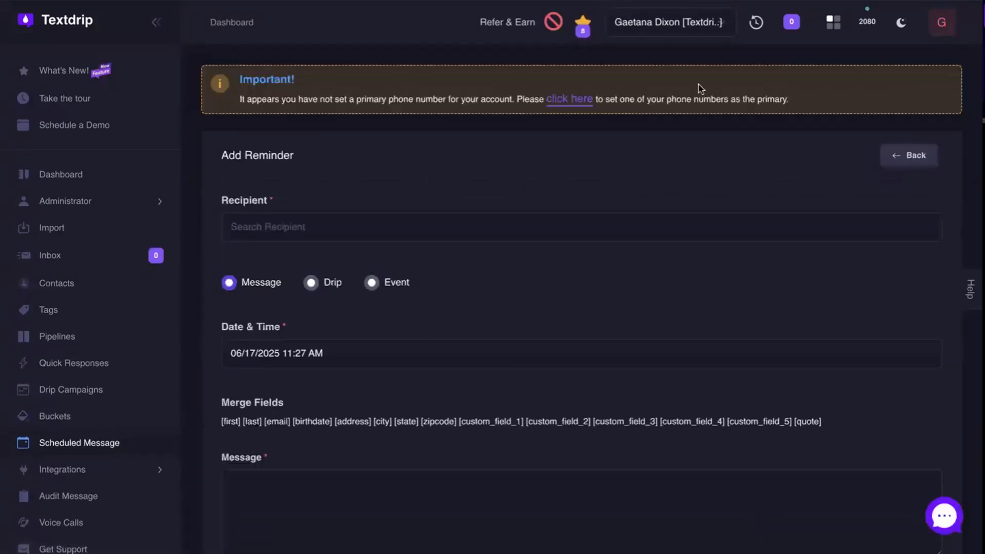
left_click(279, 226)
type("demo")
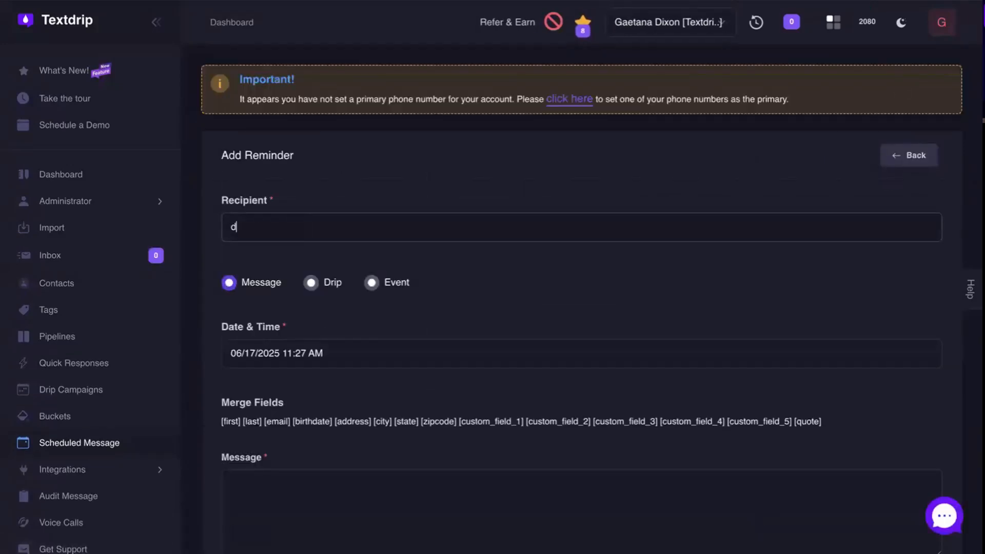
left_click(324, 287)
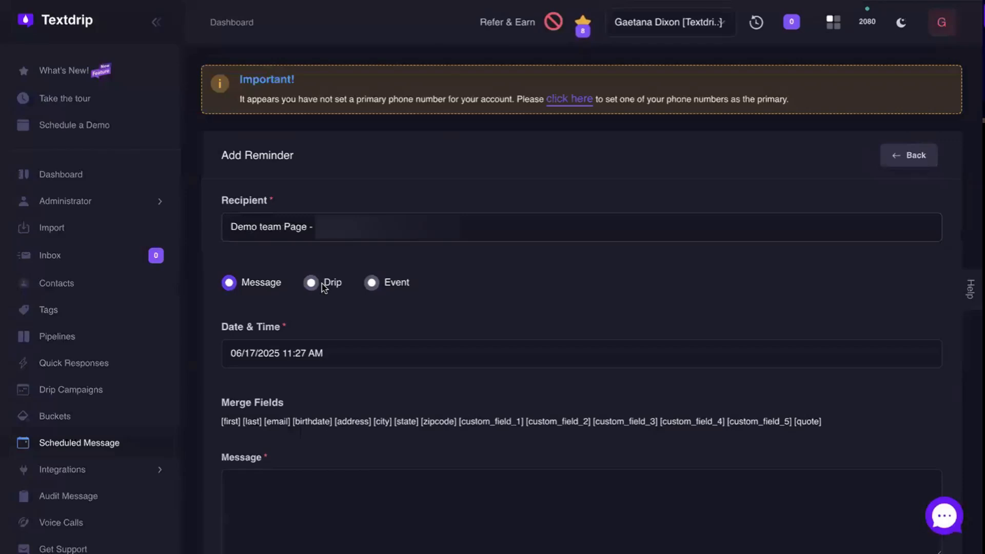
left_click(311, 283)
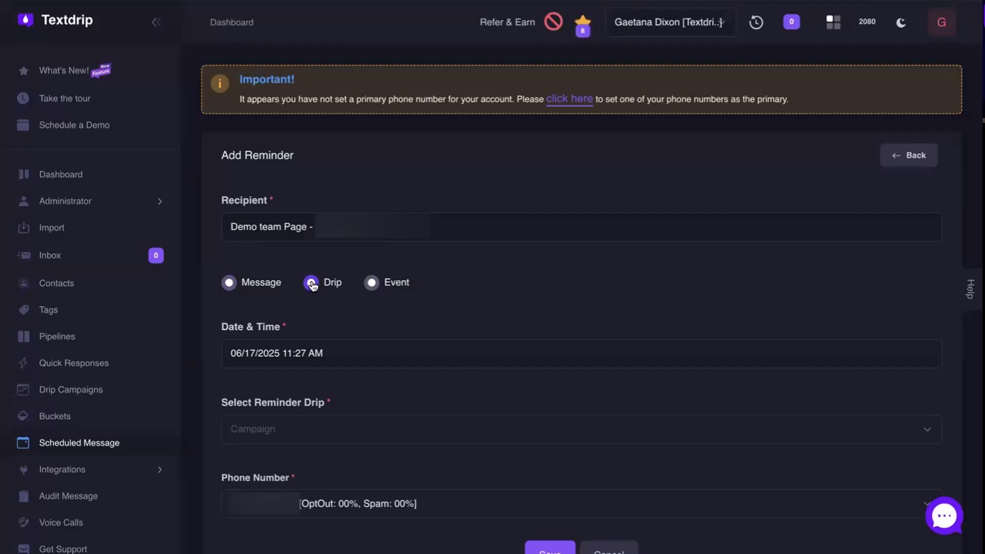
scroll(308, 394, "down", 2)
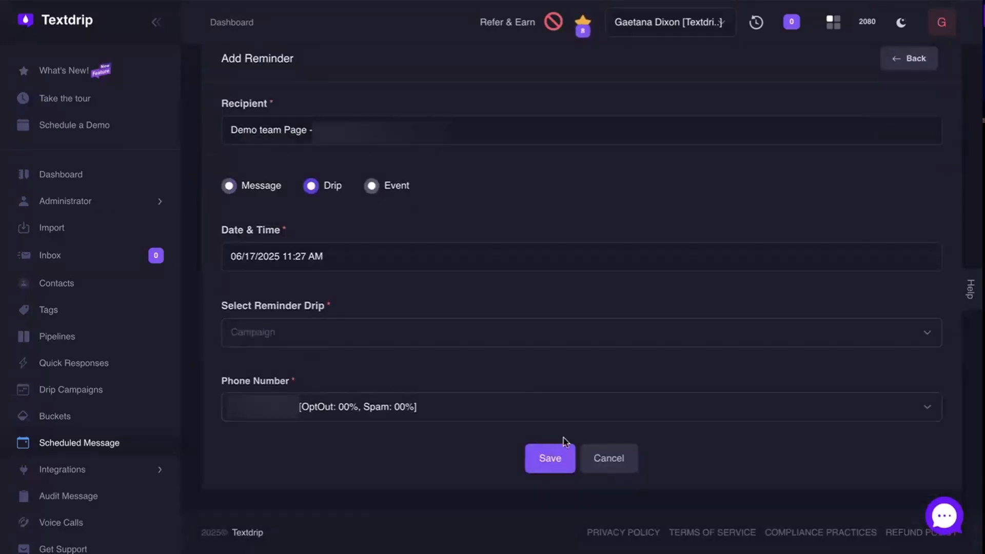
left_click(604, 461)
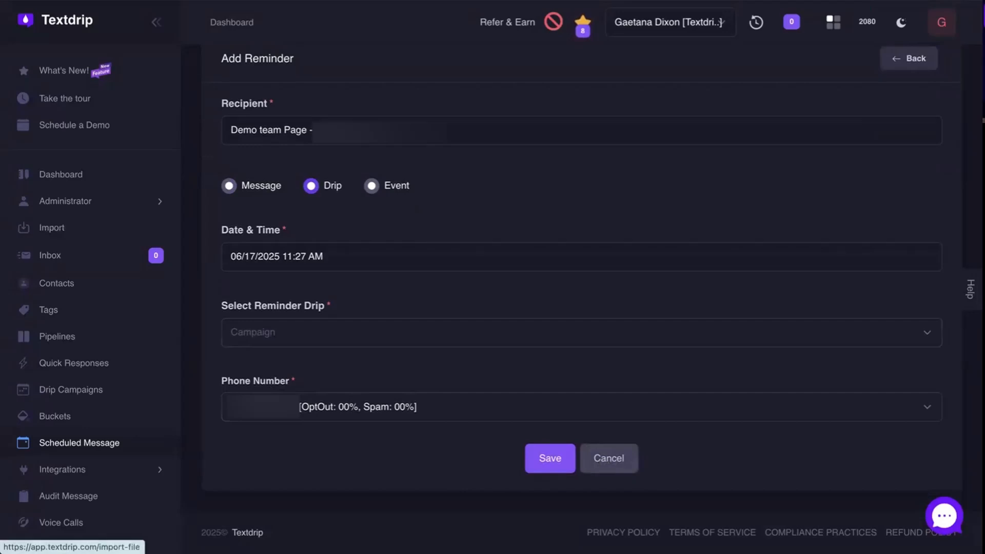